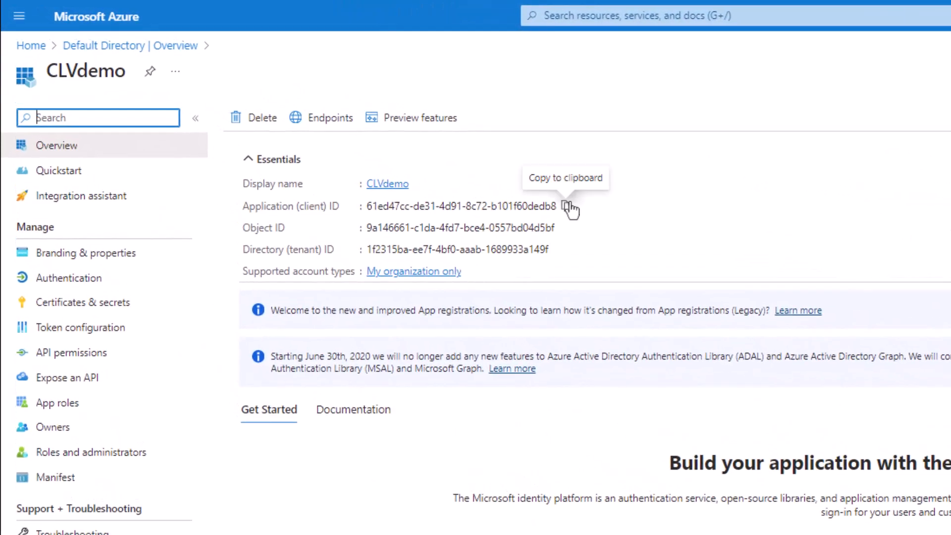
# - Copy the application (client) ID and the directory (tenant) ID of the CLVdemo app registration
pyautogui.click(568, 207)
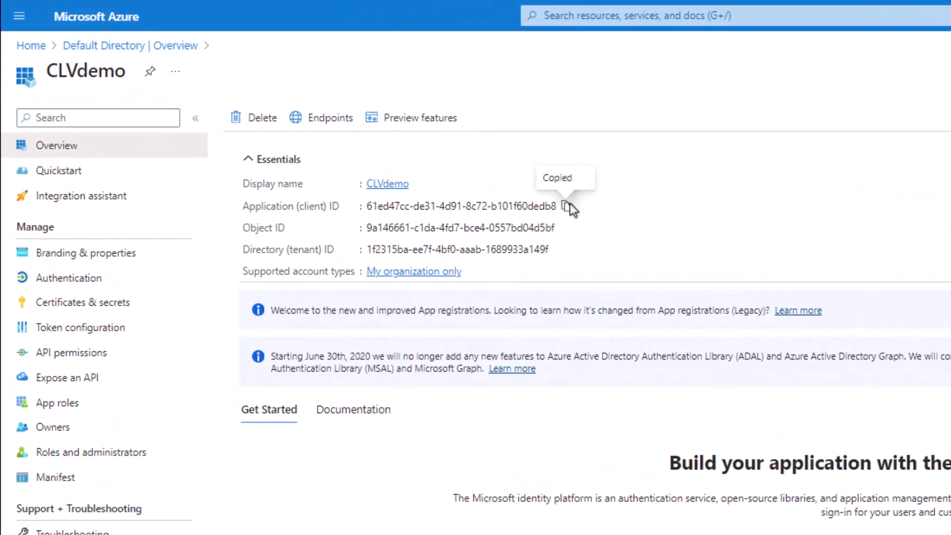
pyautogui.click(558, 250)
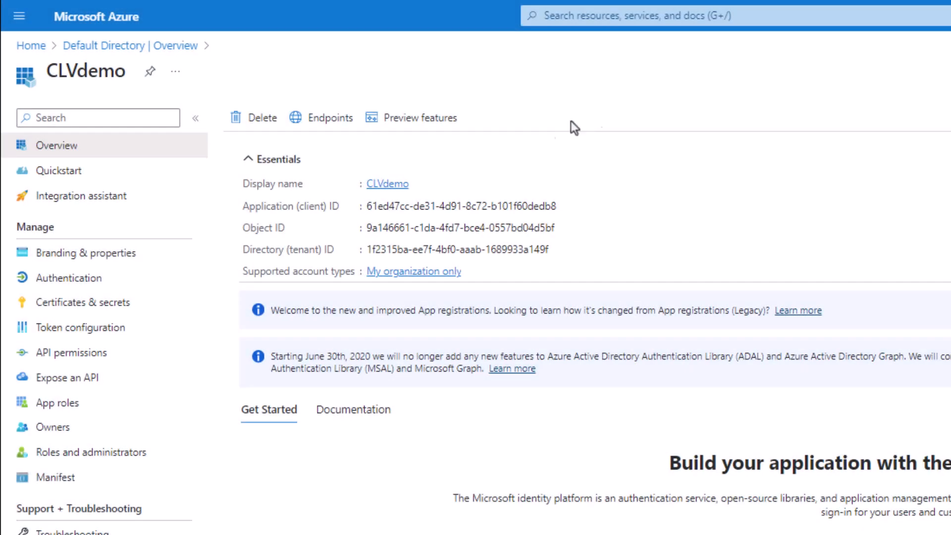
# - Create a client secret for CLVdemo with the description "CLVdemo secret" and copy its value
pyautogui.click(134, 303)
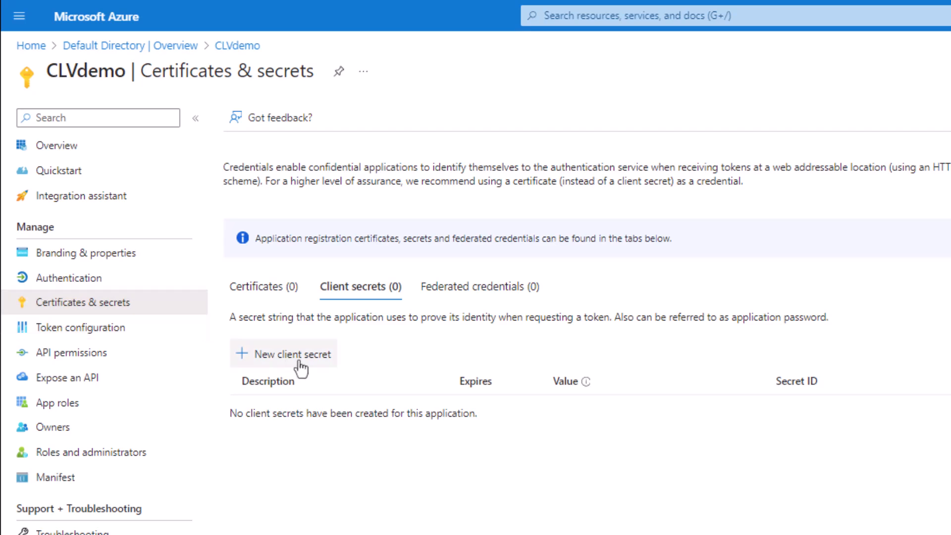
pyautogui.click(249, 365)
pyautogui.write('CLVdemo')
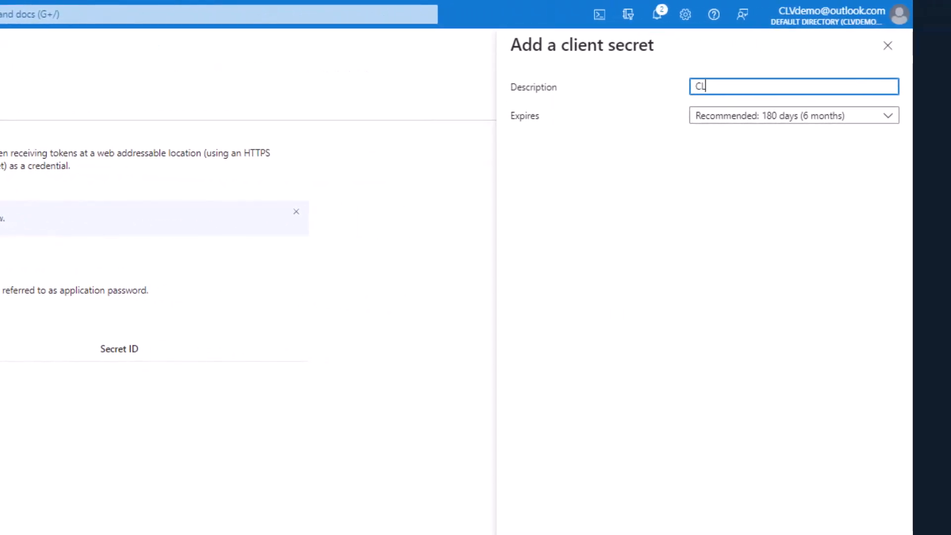
pyautogui.write(' secret')
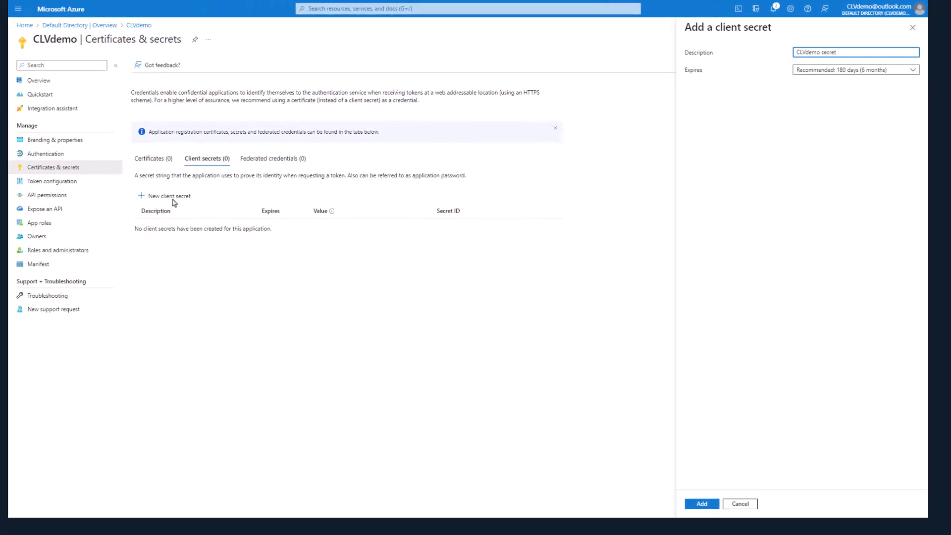
pyautogui.click(703, 501)
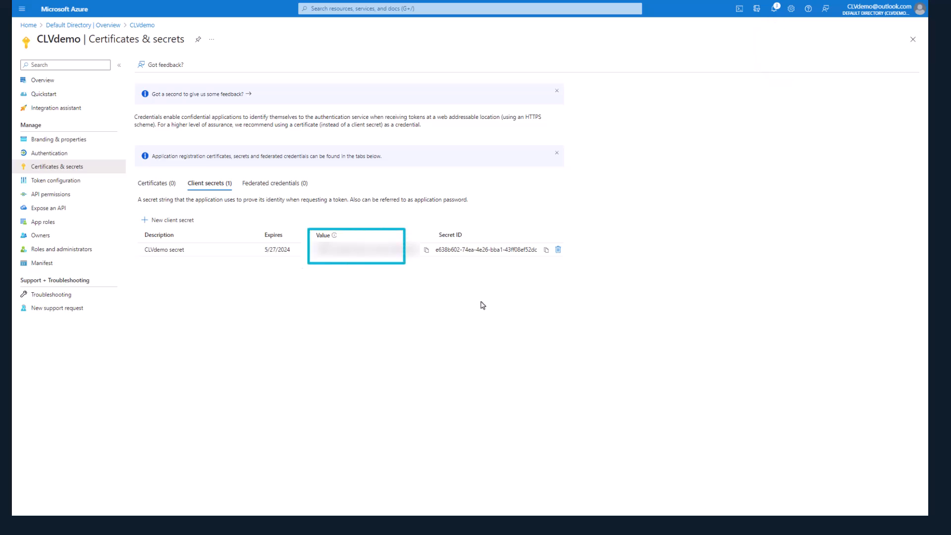
pyautogui.click(425, 251)
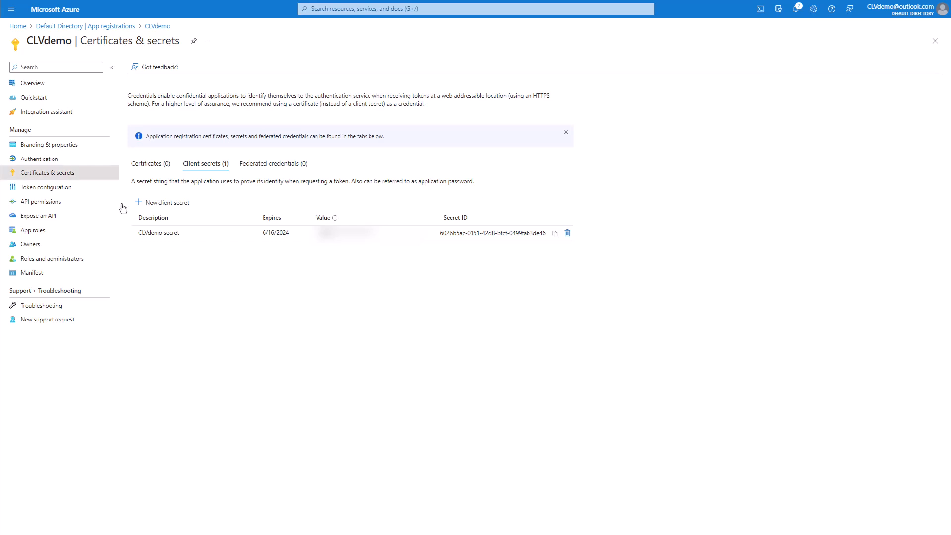
# - Start a role assignment in the access control of Azure subscription 1 and select the Reader role
pyautogui.click(18, 26)
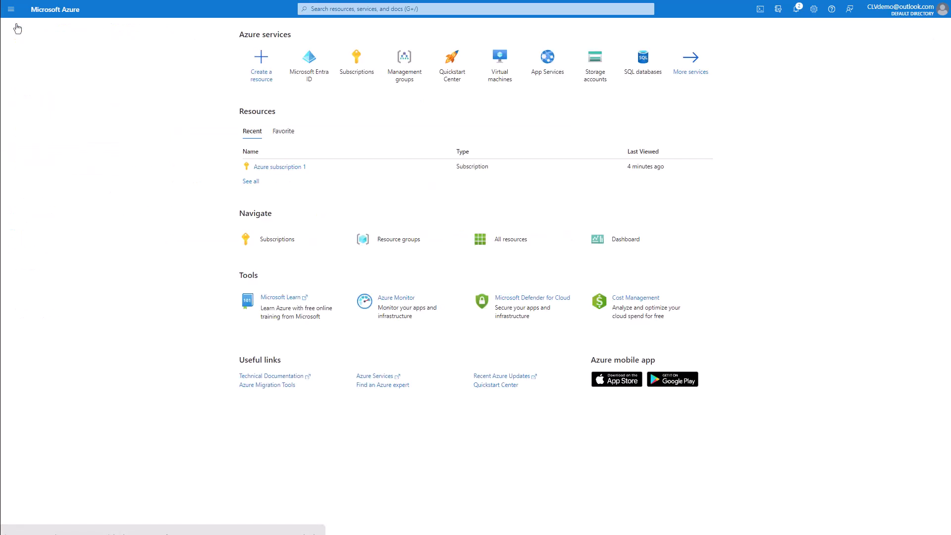
pyautogui.click(355, 77)
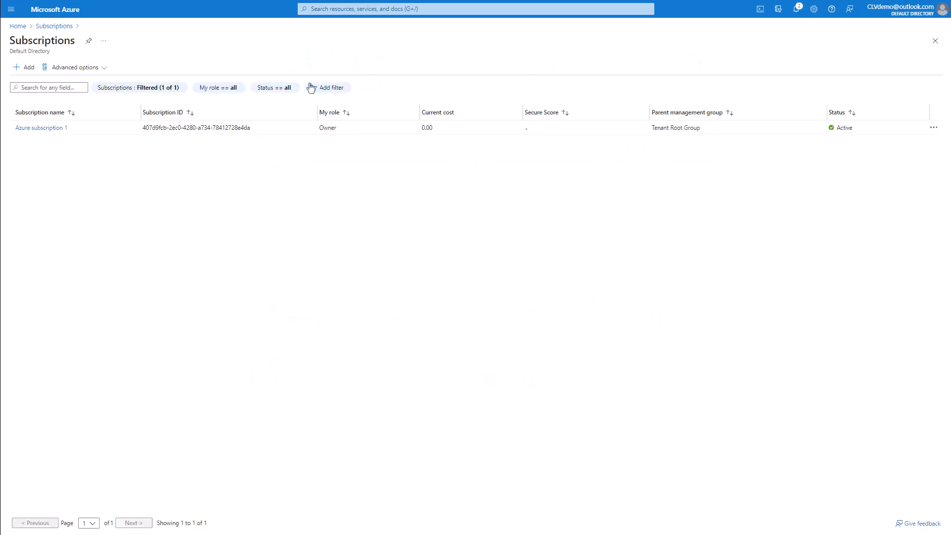
pyautogui.click(54, 130)
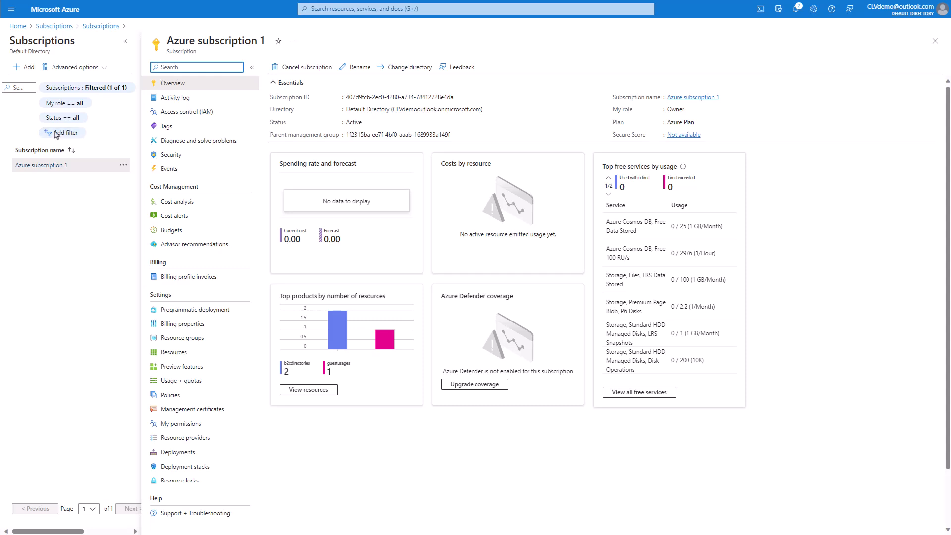
pyautogui.click(198, 112)
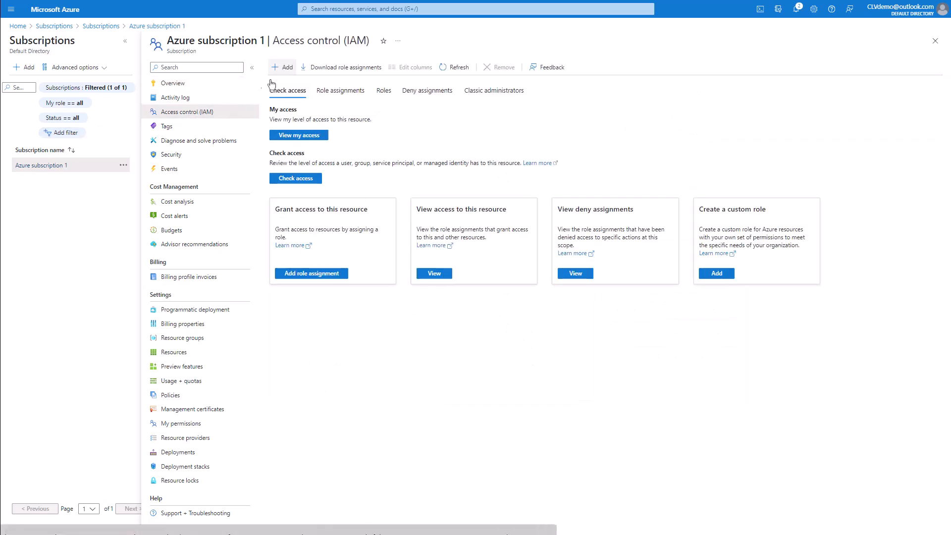
pyautogui.click(285, 67)
pyautogui.click(296, 84)
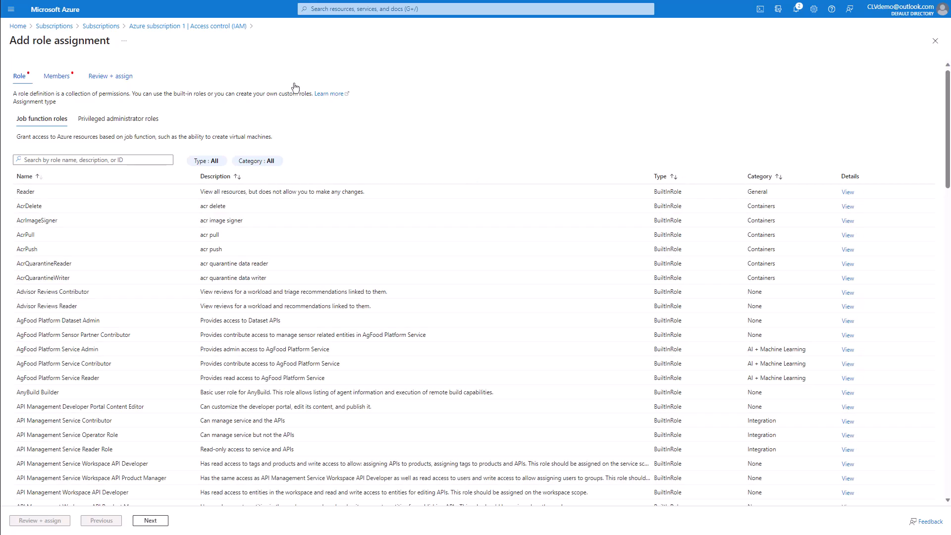
pyautogui.click(82, 197)
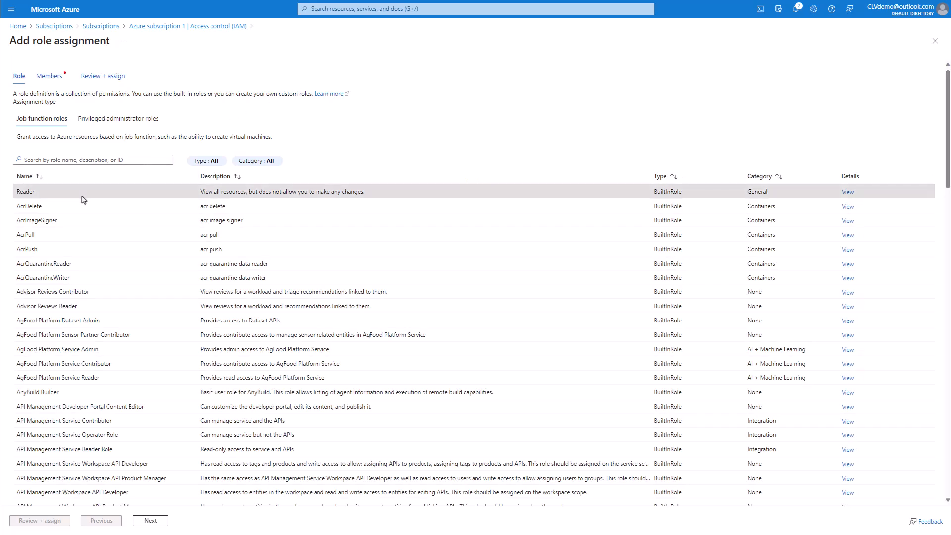
# - Select the CLVdemo app as the role's member, then review and assign the role
pyautogui.click(52, 79)
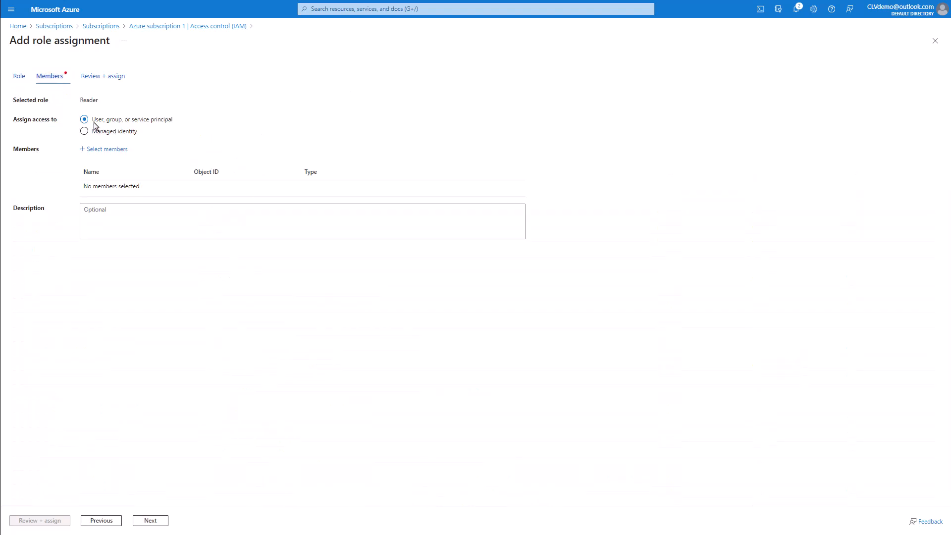
pyautogui.click(119, 150)
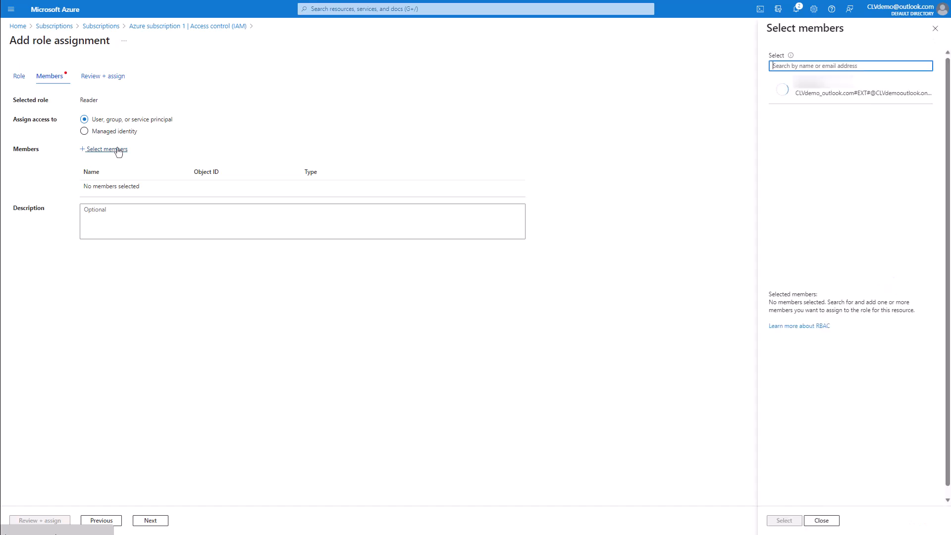
pyautogui.write('CLVdemo')
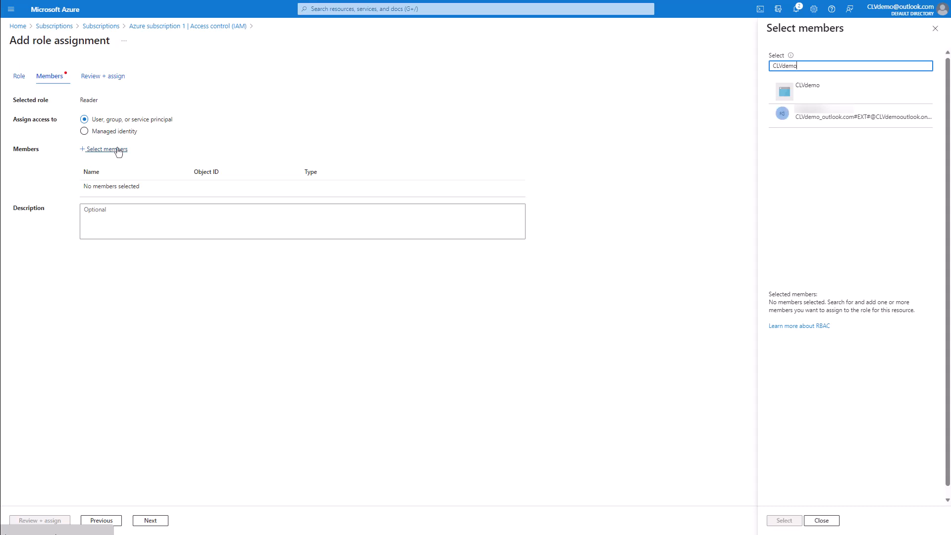
pyautogui.click(775, 87)
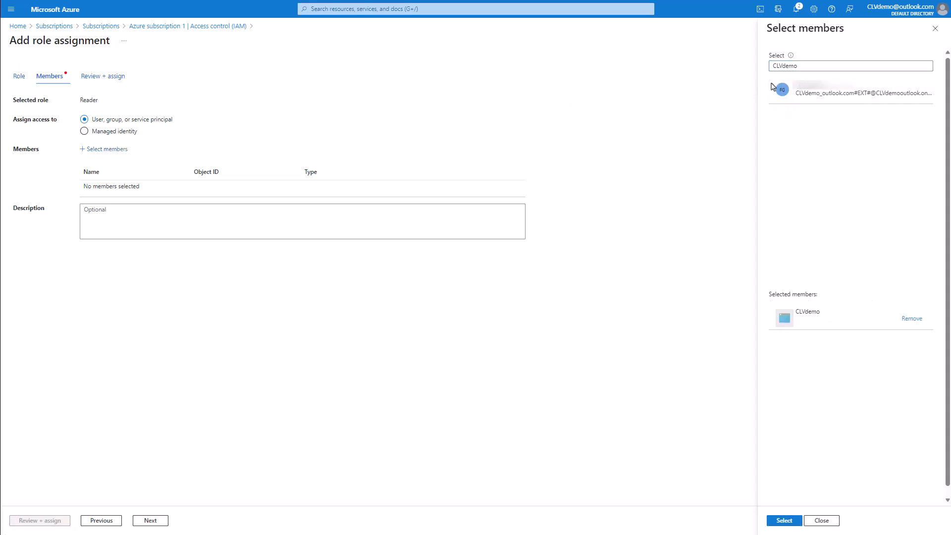
pyautogui.click(783, 520)
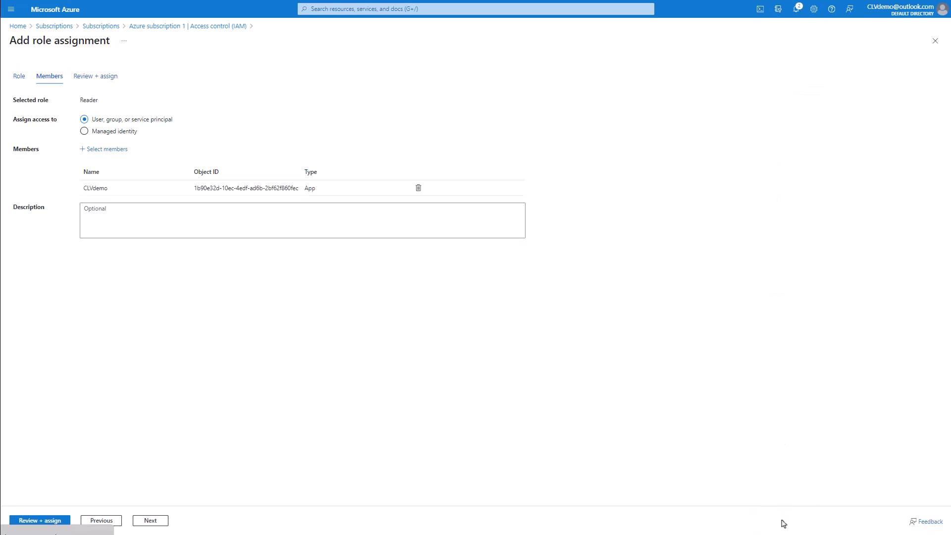
pyautogui.click(56, 521)
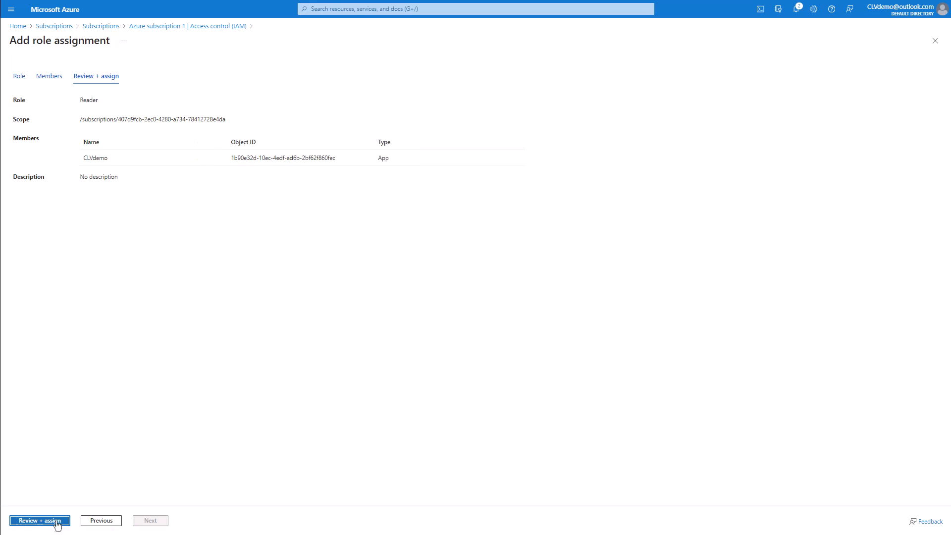
pyautogui.click(55, 521)
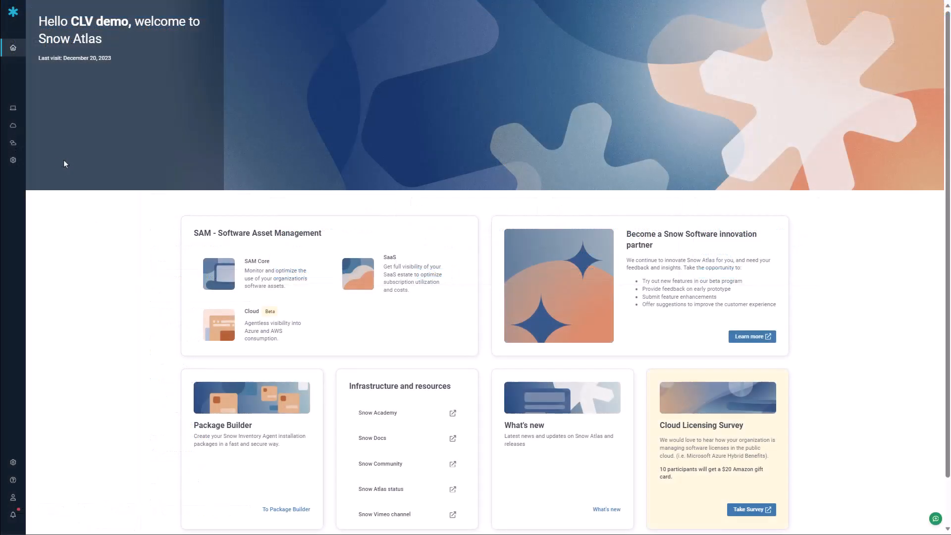
# - Switch to Snow Atlas and add a cloud license management connector named "CLV connector demo"
pyautogui.click(18, 158)
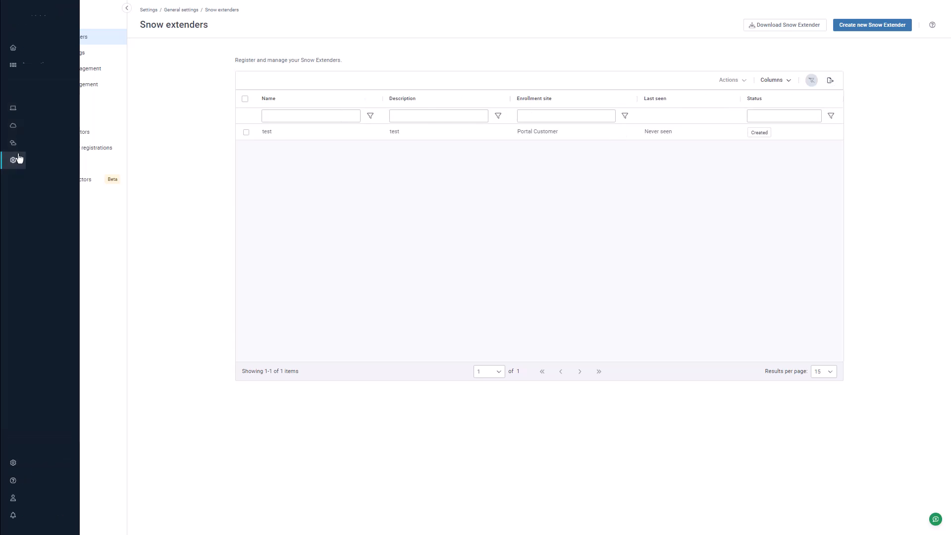
pyautogui.click(91, 184)
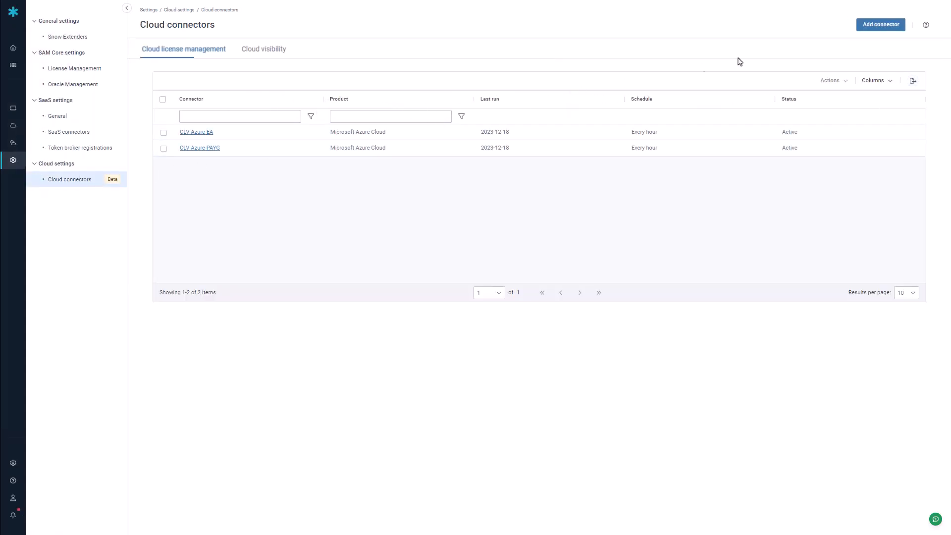
pyautogui.click(886, 27)
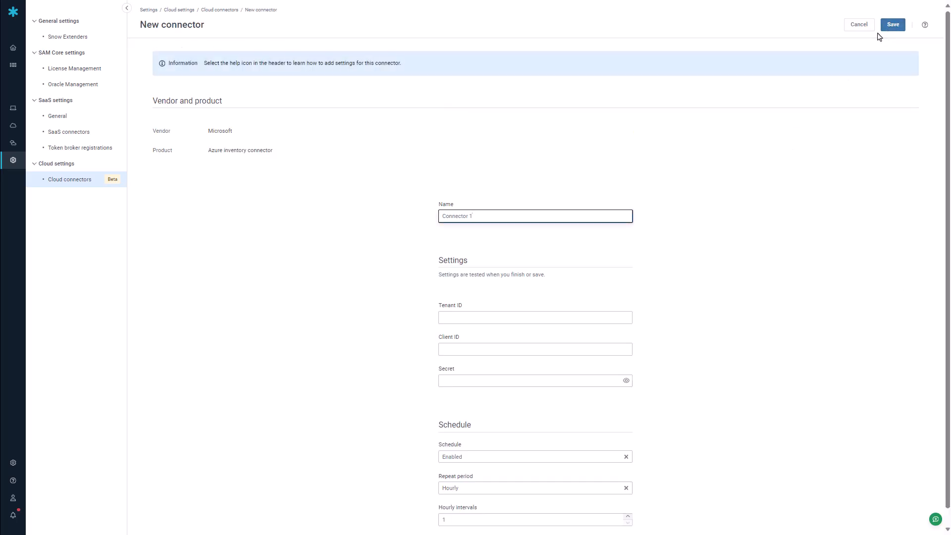
pyautogui.tripleClick(446, 216)
pyautogui.write('CIV co')
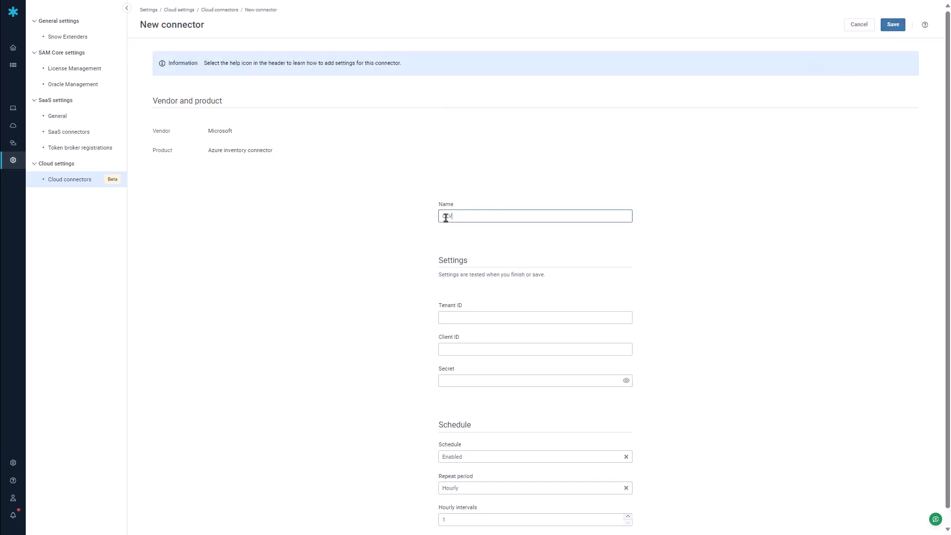
pyautogui.write('nnector demo')
# - Paste the tenant ID, client ID and client secret into the new connector's settings and save it
pyautogui.click(454, 317)
pyautogui.hotkey('ctrl', 'v')
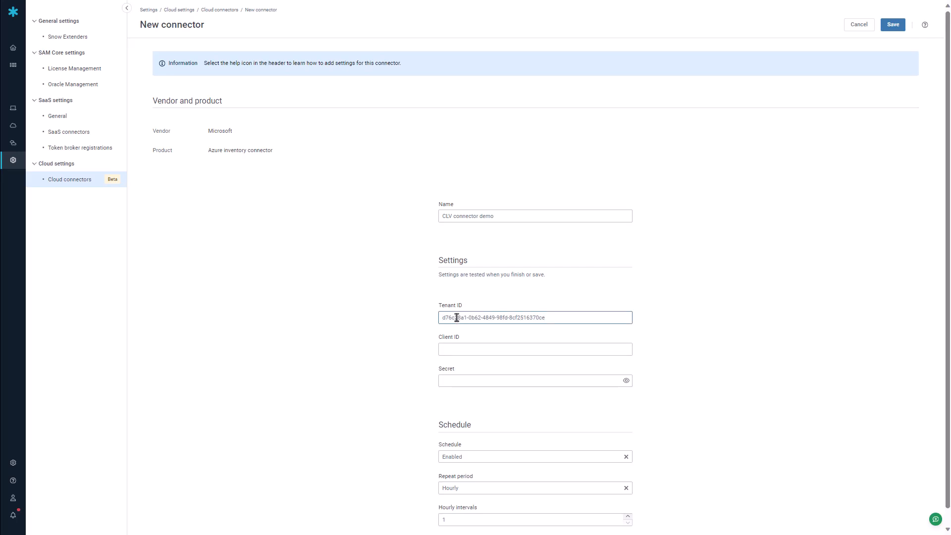
pyautogui.click(449, 350)
pyautogui.hotkey('ctrl', 'v')
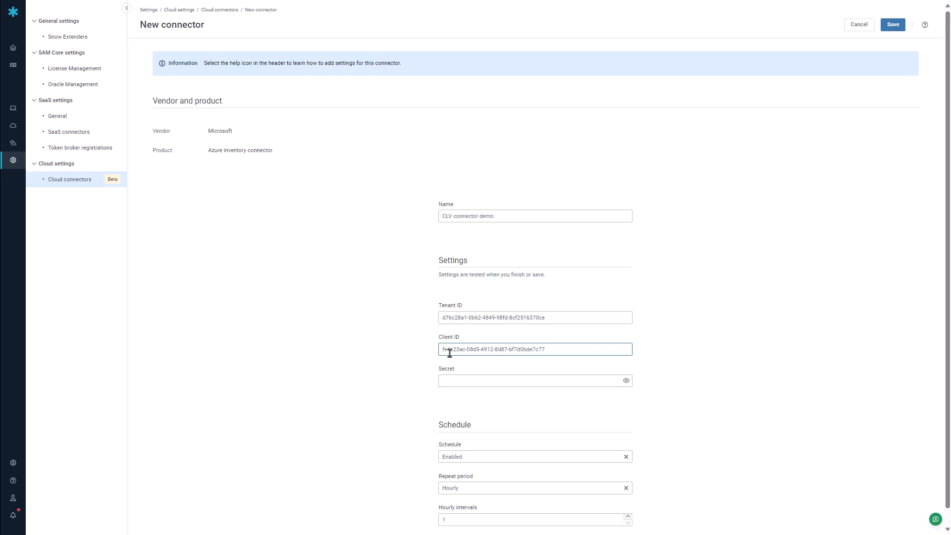
pyautogui.click(456, 382)
pyautogui.hotkey('ctrl', 'v')
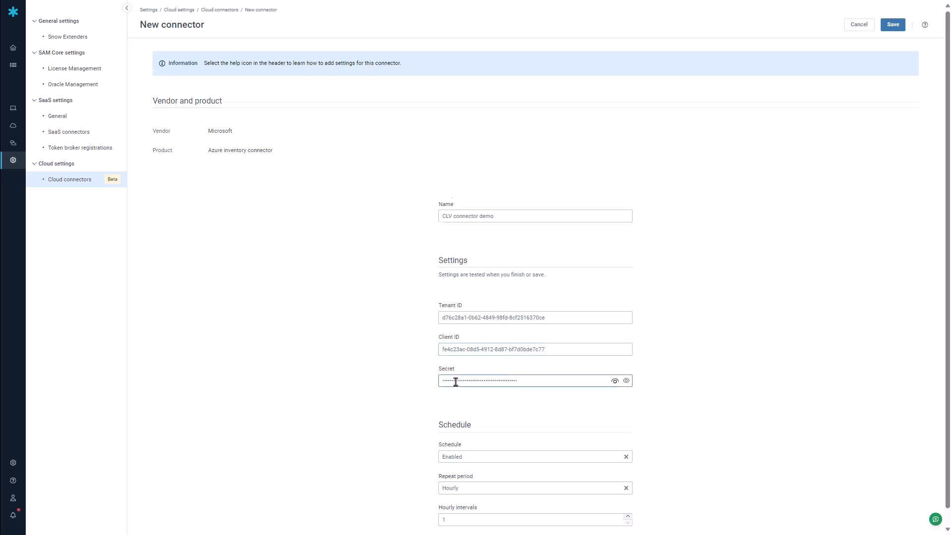
pyautogui.scroll(-1, 455, 382)
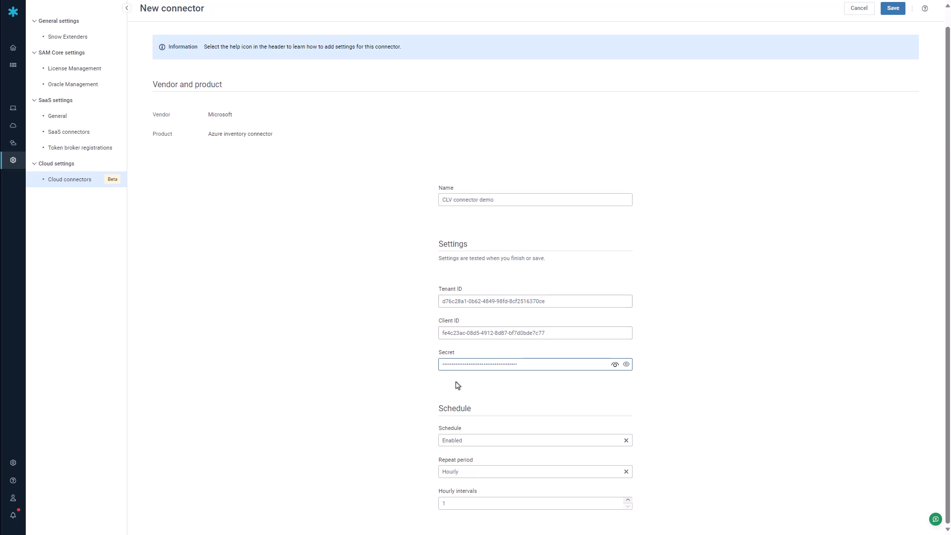
pyautogui.click(893, 9)
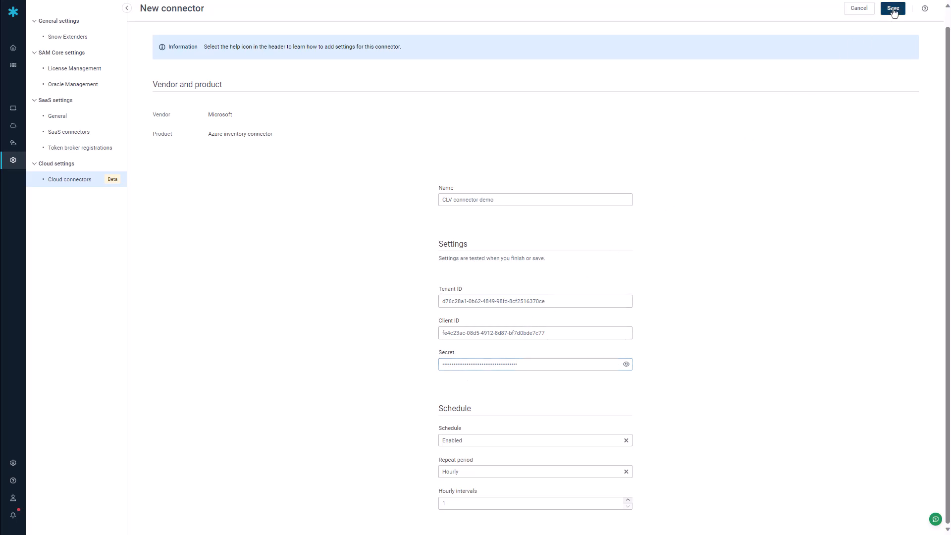